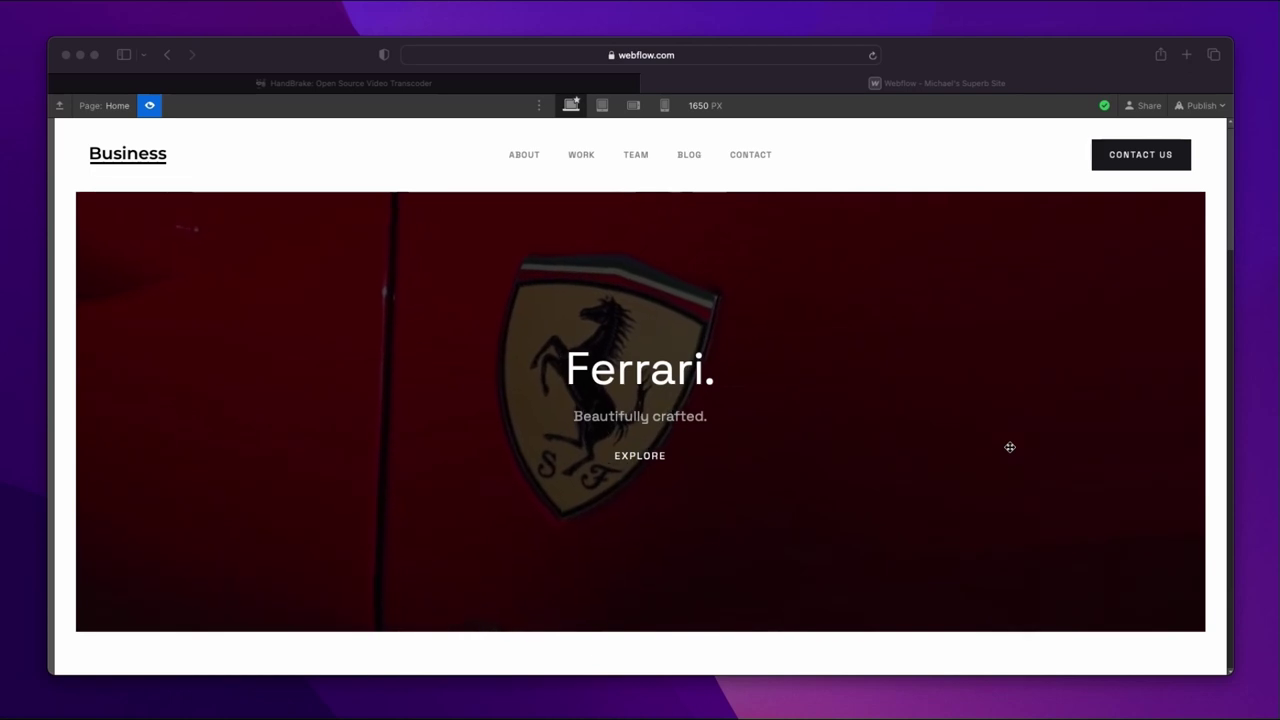
Switch Safari to the 'HandBrake: Open Source Video Transcoder' tab.
click(541, 82)
Launch HandBrake from Spotlight and minimize the Safari window.
key(alt+space)
text(handbrake)
key(Return)
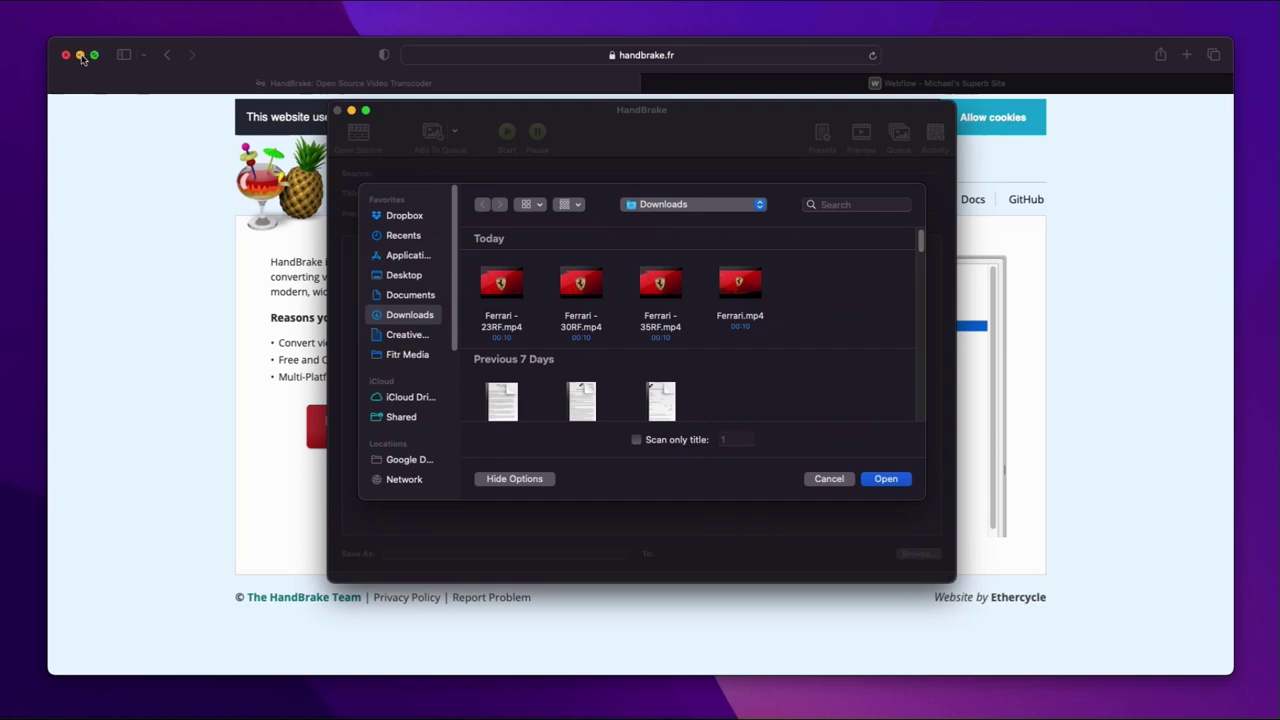
click(80, 55)
Dismiss the initial dialog and choose Ferrari.mp4 from Downloads as the source video.
click(830, 475)
click(367, 131)
mouse_move(666, 283)
click(750, 285)
mouse_move(652, 292)
Load Ferrari.mp4 with Web Optimized checked, then review the Dimensions, Filters and Video settings.
click(894, 478)
click(426, 290)
click(572, 233)
click(621, 234)
click(657, 236)
Keep framerate Same as source, set encoder preset to slow and constant quality to RF 23.
click(462, 275)
click(478, 136)
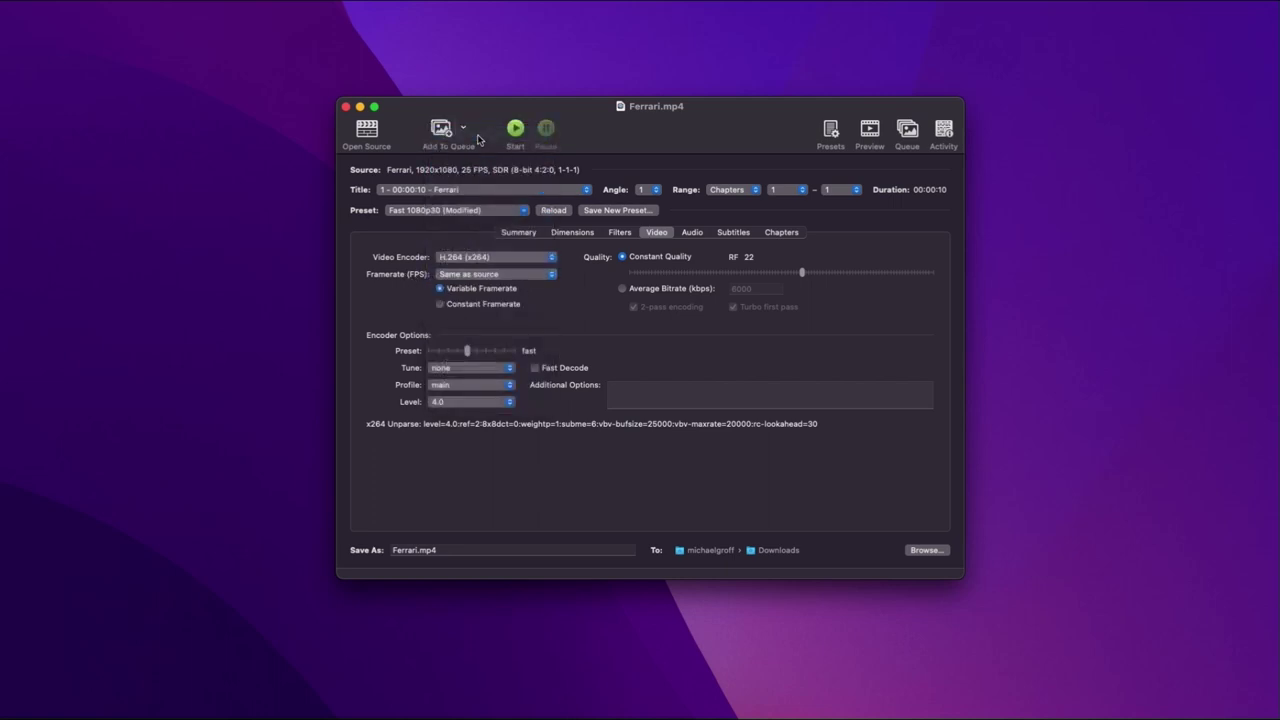
drag(466, 357, 483, 352)
mouse_move(802, 274)
mouse_down()
mouse_move(823, 277)
mouse_move(795, 277)
mouse_up()
drag(795, 276, 798, 277)
mouse_move(759, 279)
key(super+Tab)
click(155, 681)
click(228, 688)
click(229, 685)
click(319, 684)
click(12, 558)
Set the Audio track to None so the output has no sound.
click(692, 233)
click(489, 308)
click(434, 305)
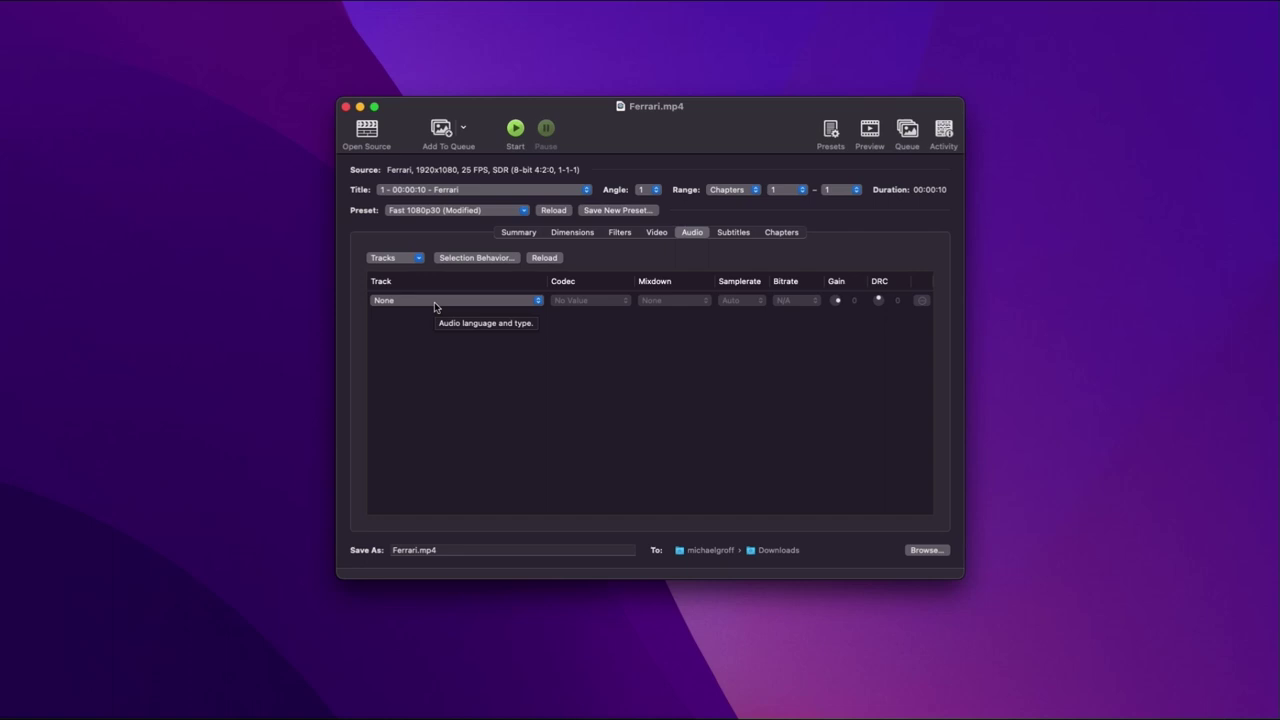
Change the Save As name to 'Ferrari - Compressed.mp4' by appending '- Compressed'.
click(741, 240)
click(783, 236)
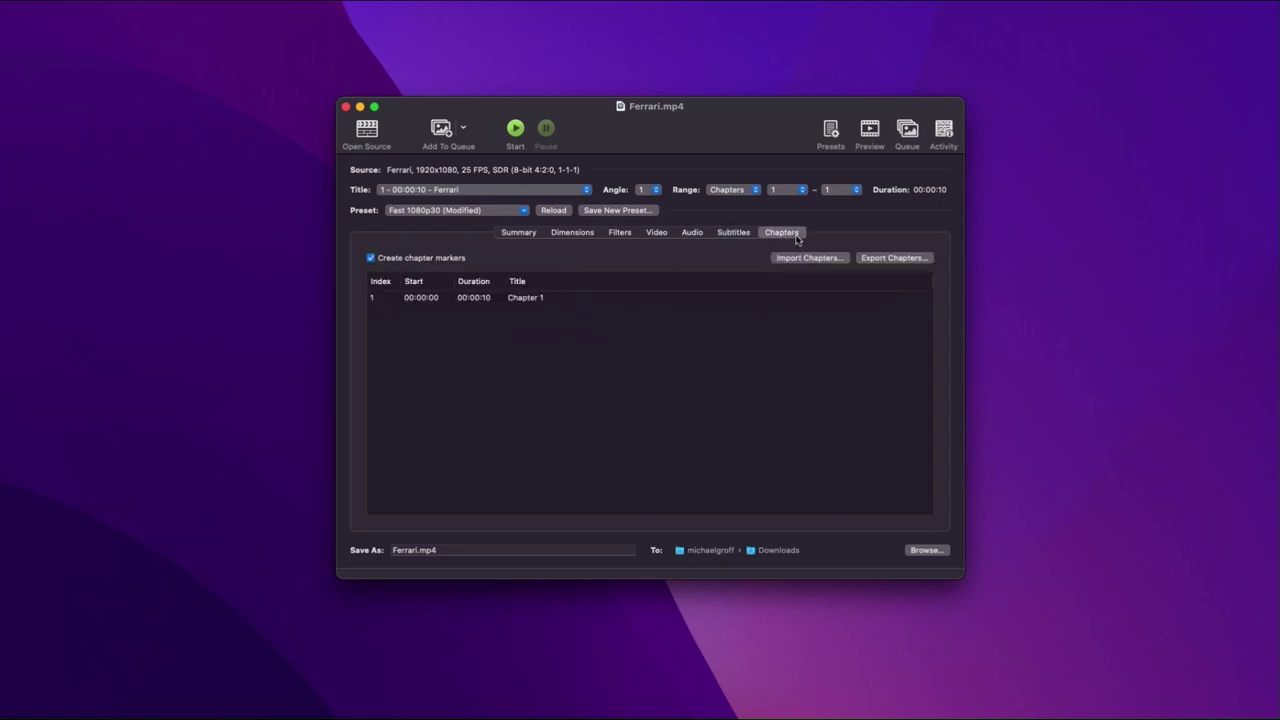
click(394, 551)
text(- Compressed)
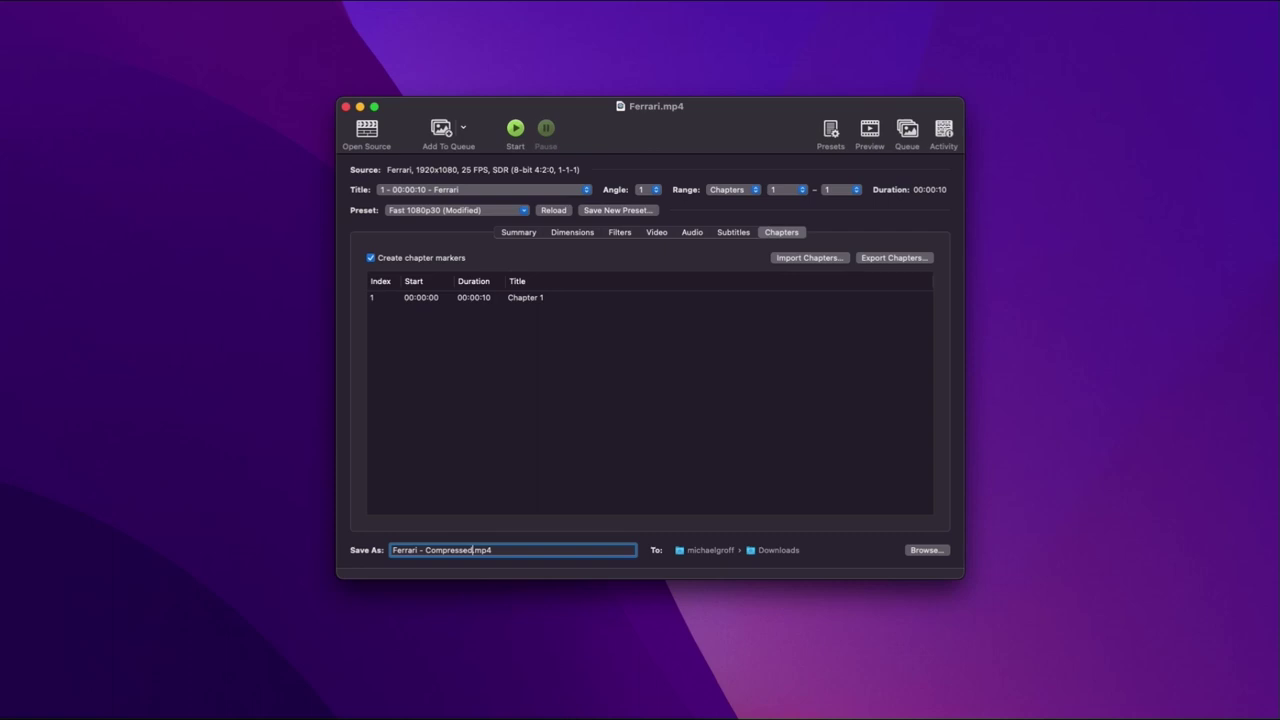
Confirm Downloads as the output folder and start encoding.
click(913, 552)
click(893, 475)
click(521, 136)
Open Get Info windows for Ferrari.mp4 and Ferrari - Compressed.mp4 in Downloads.
drag(303, 505, 339, 518)
click(614, 597)
click(509, 643)
click(598, 612)
right_click(598, 612)
click(223, 486)
click(223, 486)
right_click(535, 598)
click(562, 581)
Arrange the Info windows and highlight the sizes: 3.4 MB original versus 2.1 MB compressed.
drag(511, 20, 503, 32)
click(125, 163)
drag(129, 130, 157, 129)
drag(425, 131, 454, 135)
click(441, 161)
Highlight the compressed file's 2.1 MB size in its Info window.
drag(425, 131, 456, 131)
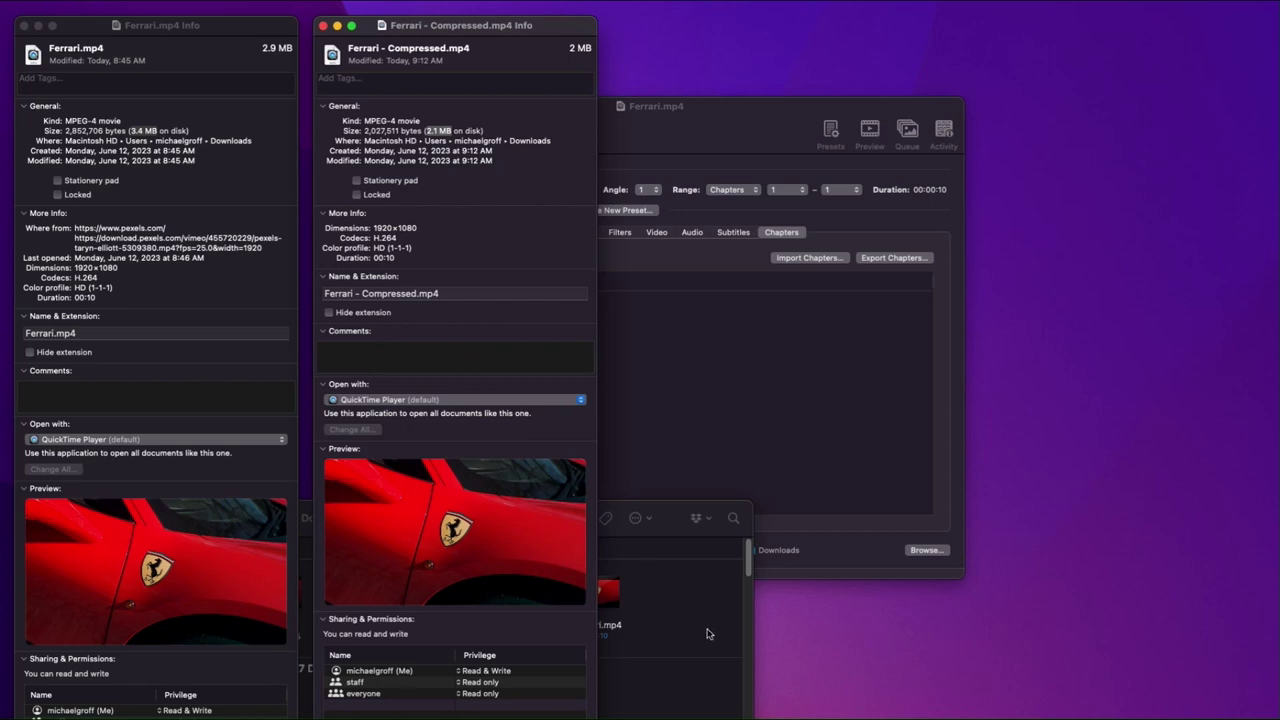